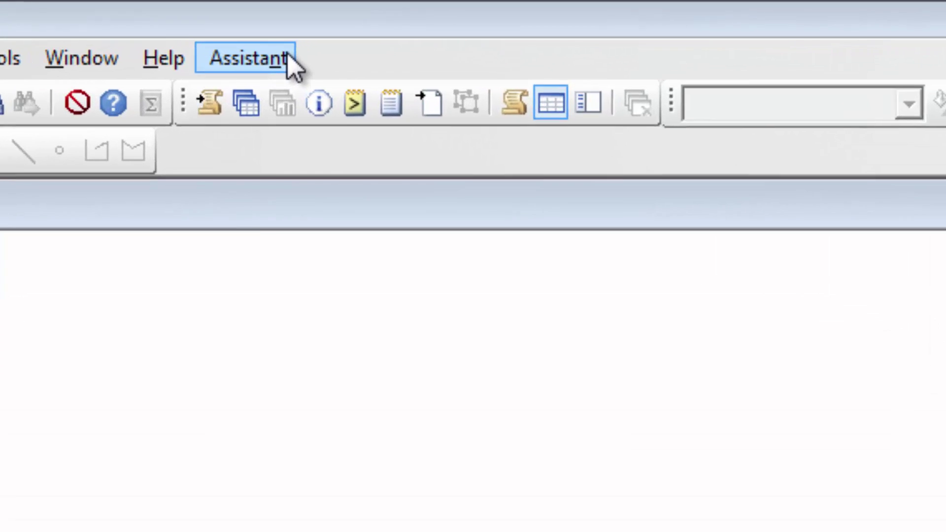
Step: Show the Assistant menu's guided analyses, including Measurement Systems Analysis and Capability Analysis
click(447, 25)
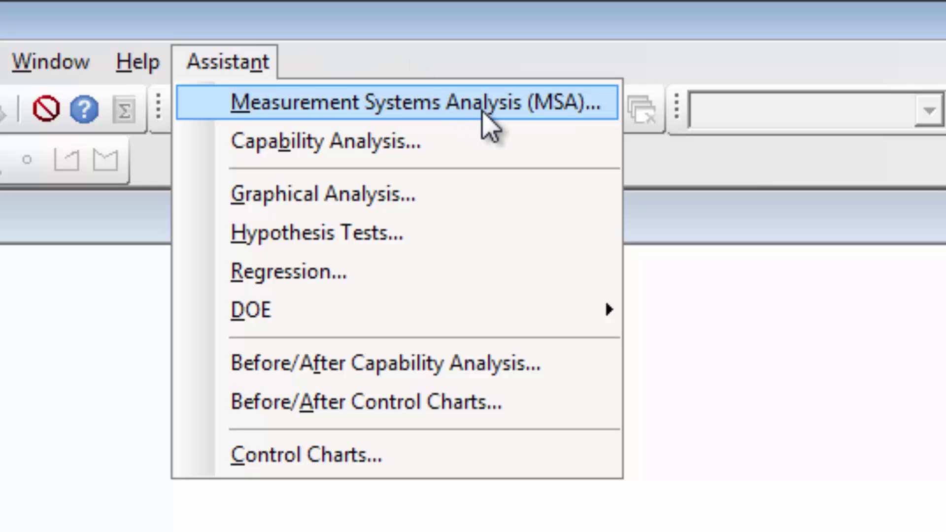
Step: Open the Measurement Systems Analysis (MSA) chooser with its data-type decision flowchart
mouse_move(488, 118)
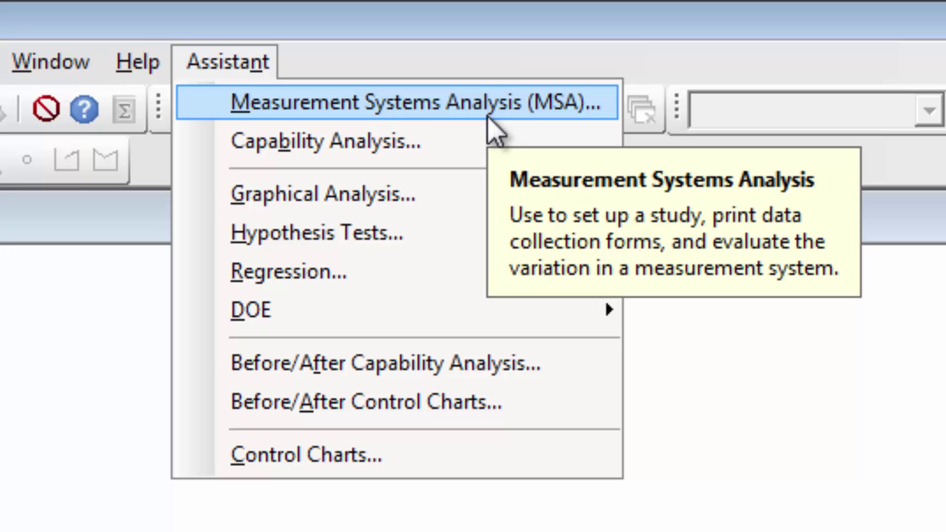
click(487, 118)
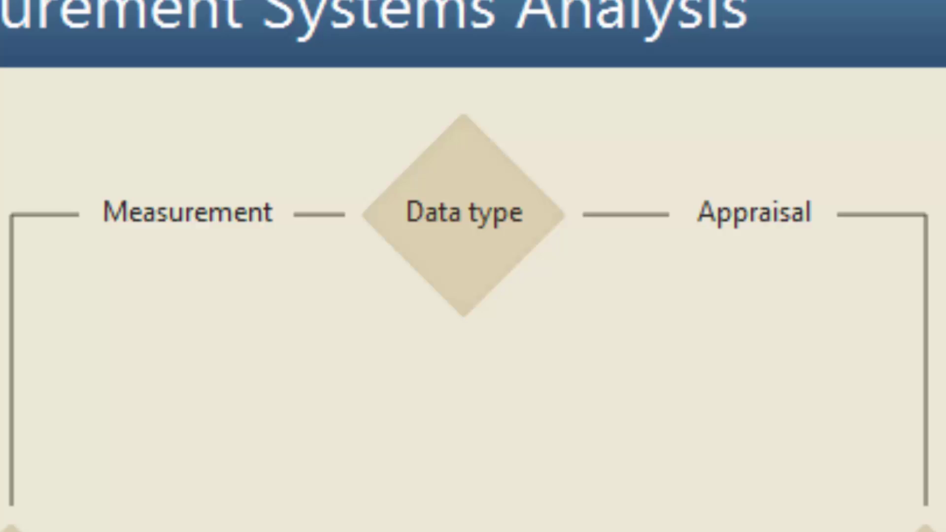
Step: Review the Data type and Attribute Agreement Worksheet explanations, then start the Attribute Agreement Worksheet
click(473, 279)
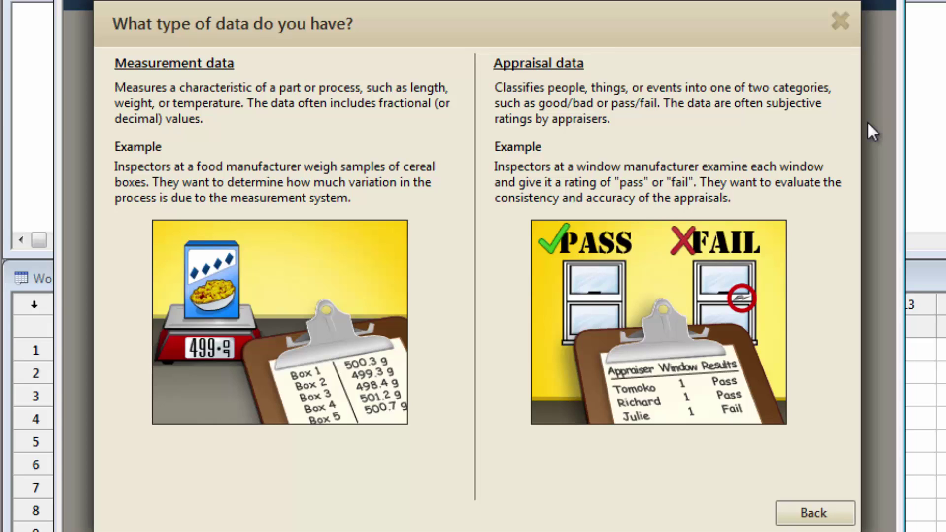
click(824, 510)
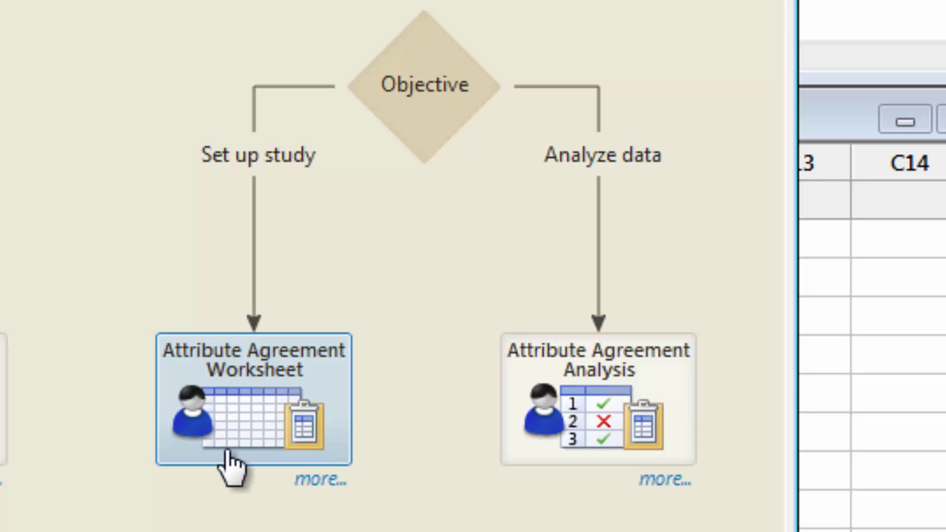
click(309, 483)
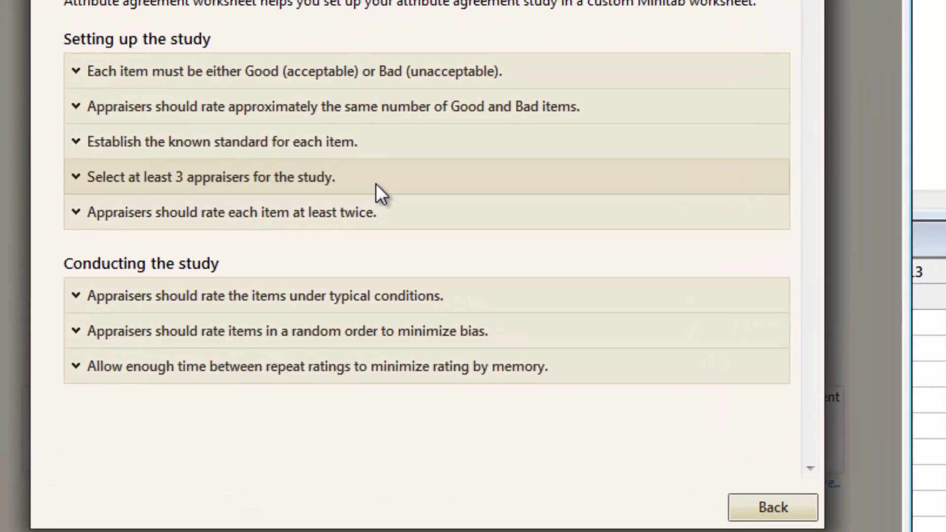
click(398, 225)
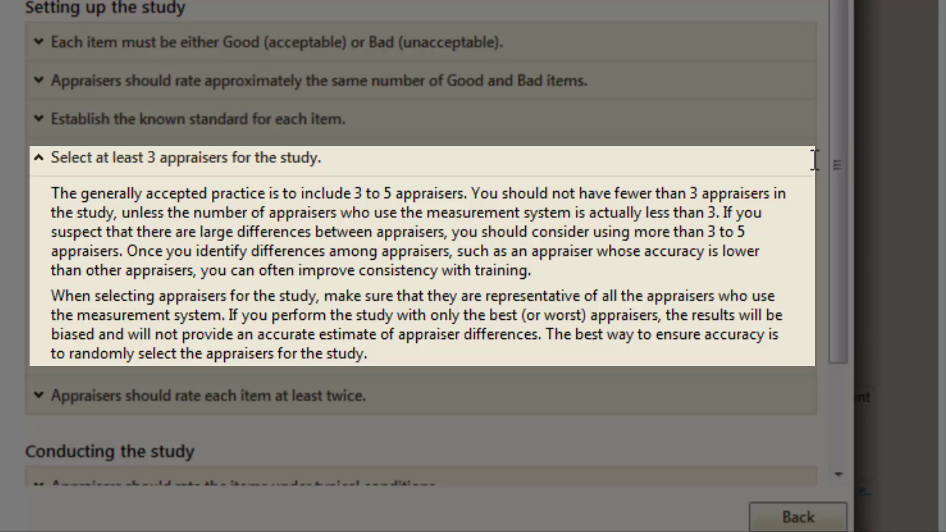
click(736, 162)
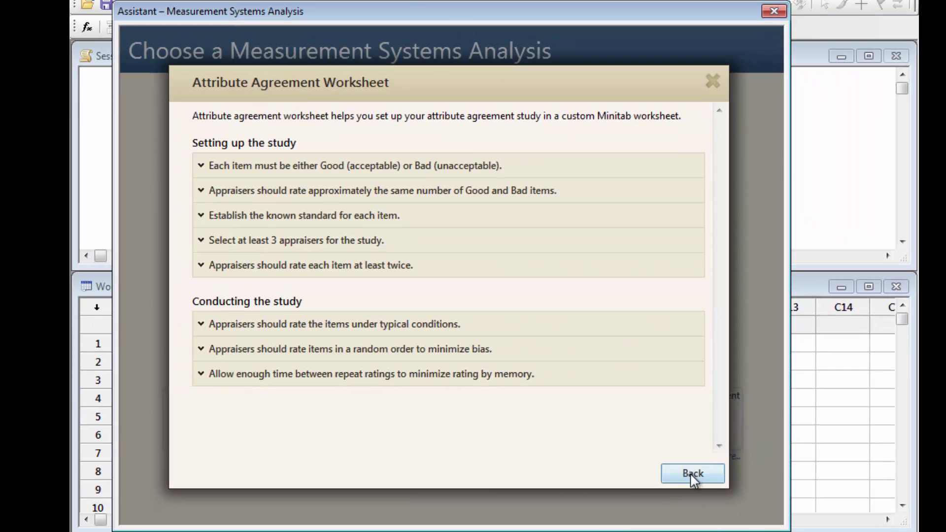
click(692, 474)
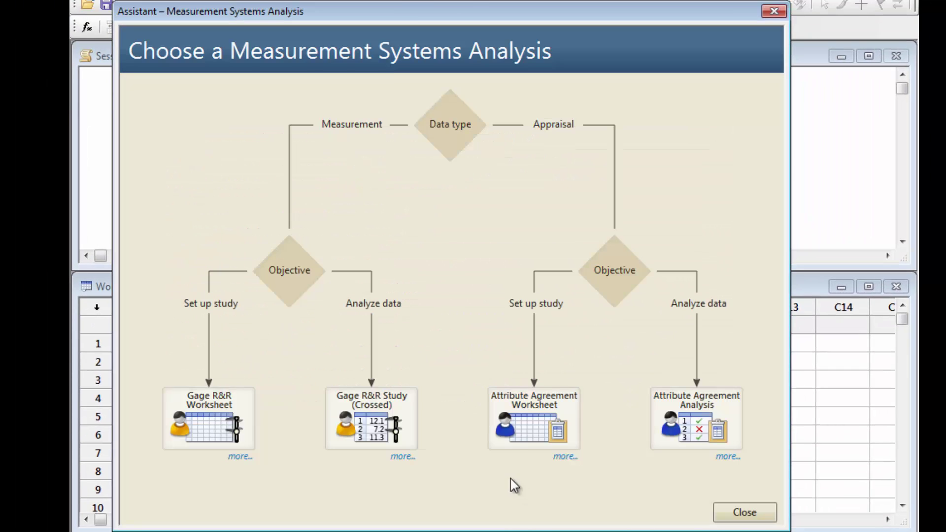
click(511, 451)
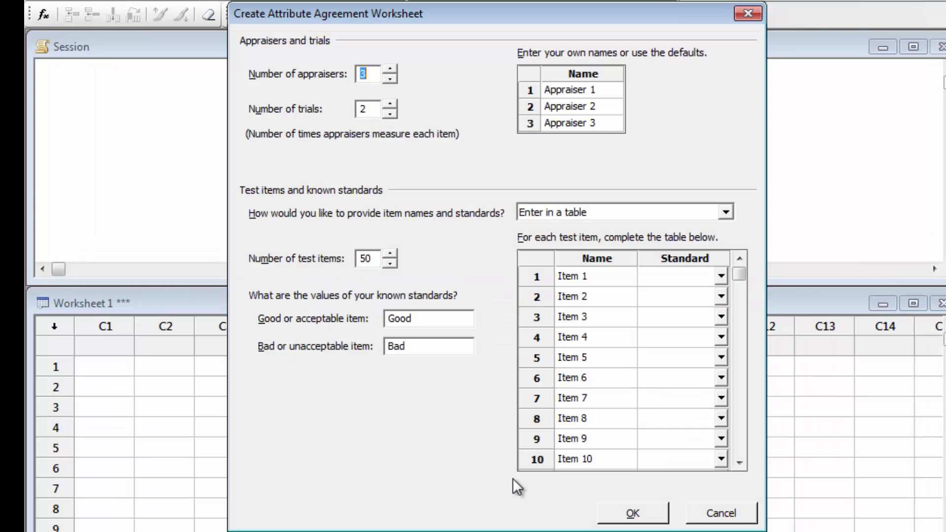
Step: Set 4 appraisers, 4 trials and 6 test items, with standards Zesty and Ow!
click(391, 71)
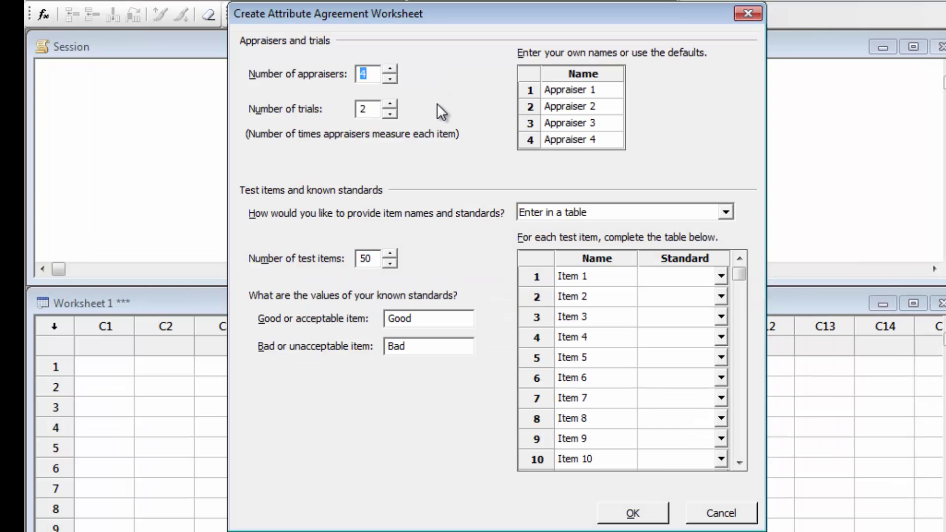
click(390, 105)
click(389, 105)
drag(380, 259, 356, 259)
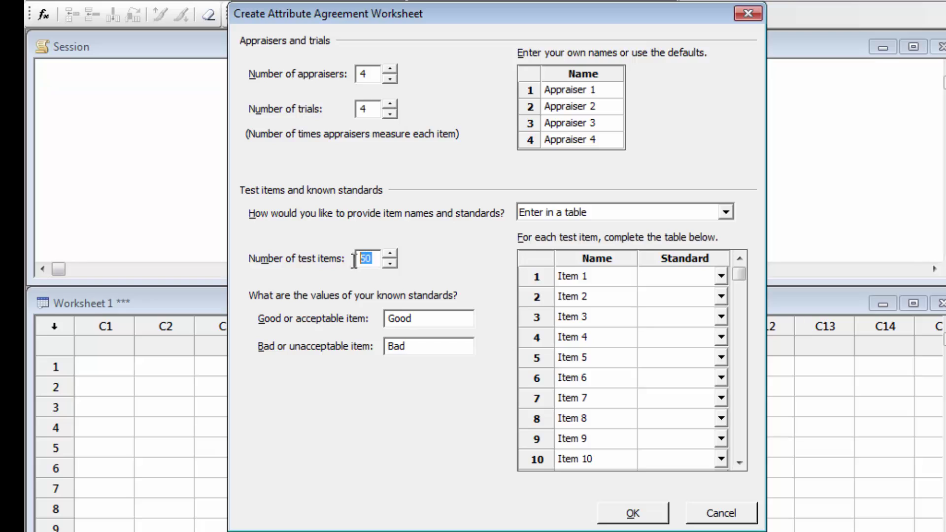
text(6)
key(Tab)
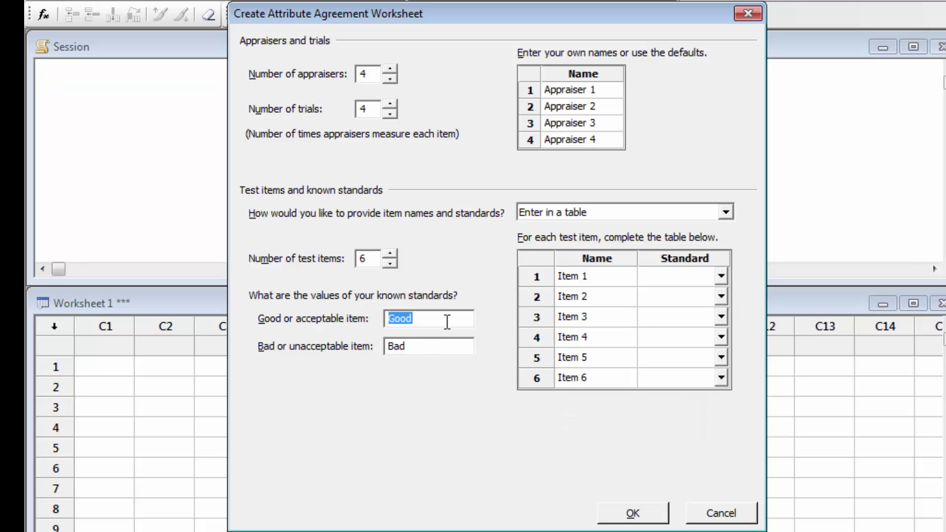
text(Zesty)
key(Tab)
text(Ow!)
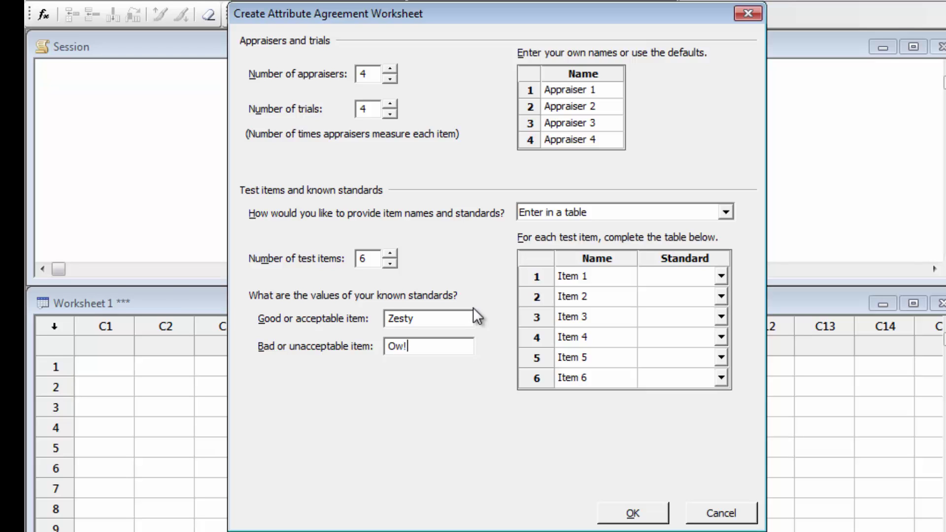
Step: Enter names for the four appraisers in the appraiser list
click(609, 91)
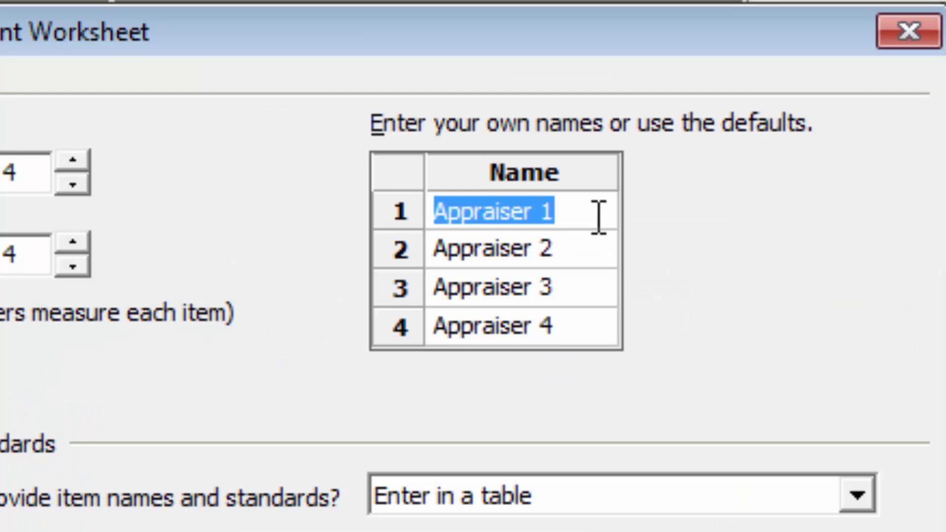
text(Mama Bear)
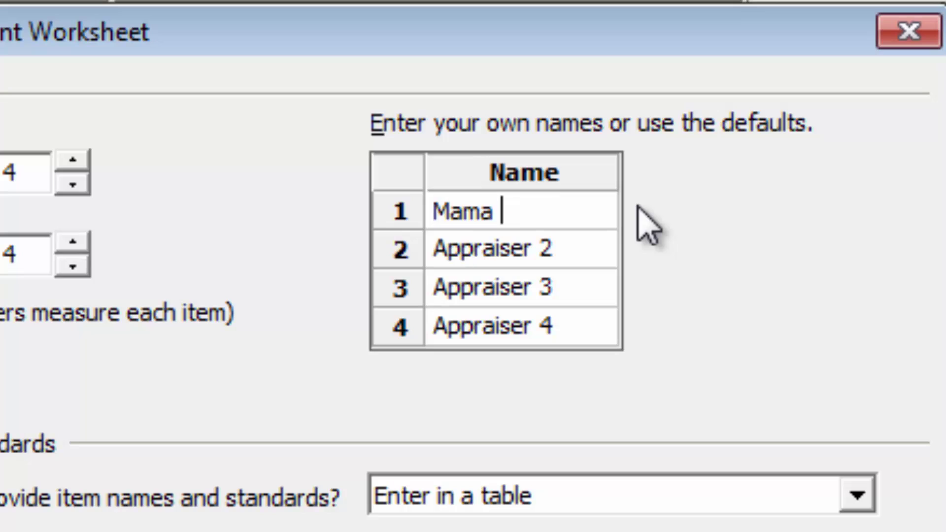
key(Down)
text(Papa Bear)
key(Down)
text(Baby Bear)
key(Down)
text(Goldilocks)
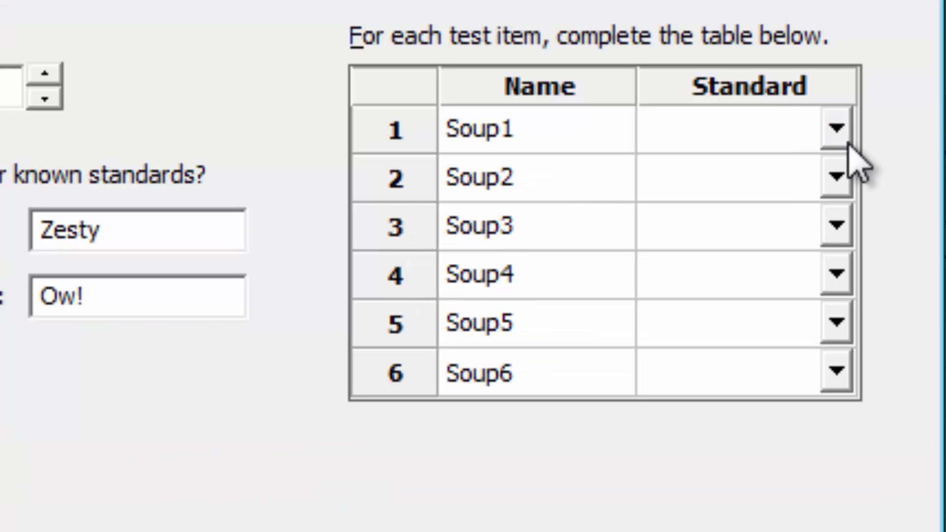
Step: Assign Zesty to Soup1–Soup3 and Ow! to Soup4–Soup6, then create the worksheet
click(837, 129)
click(837, 170)
click(832, 177)
click(818, 219)
click(835, 226)
click(813, 266)
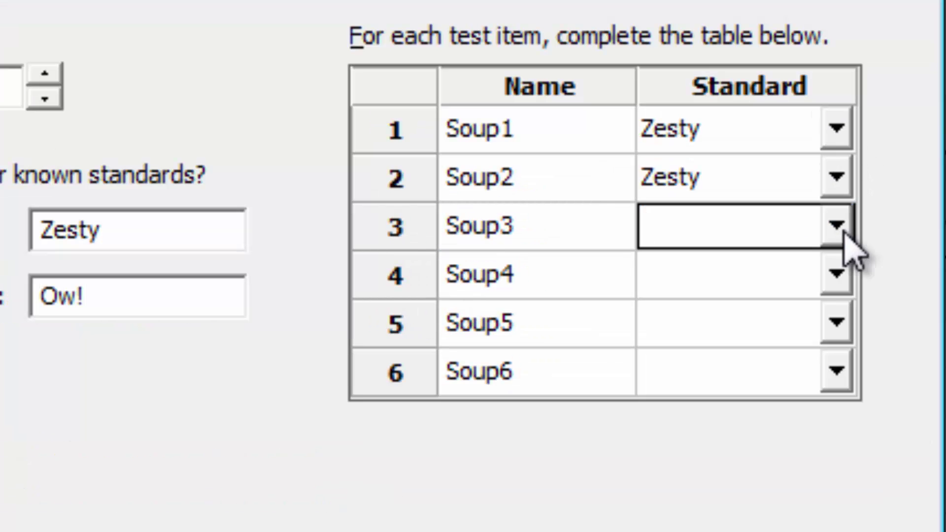
click(836, 275)
click(792, 342)
click(836, 323)
click(820, 392)
click(840, 373)
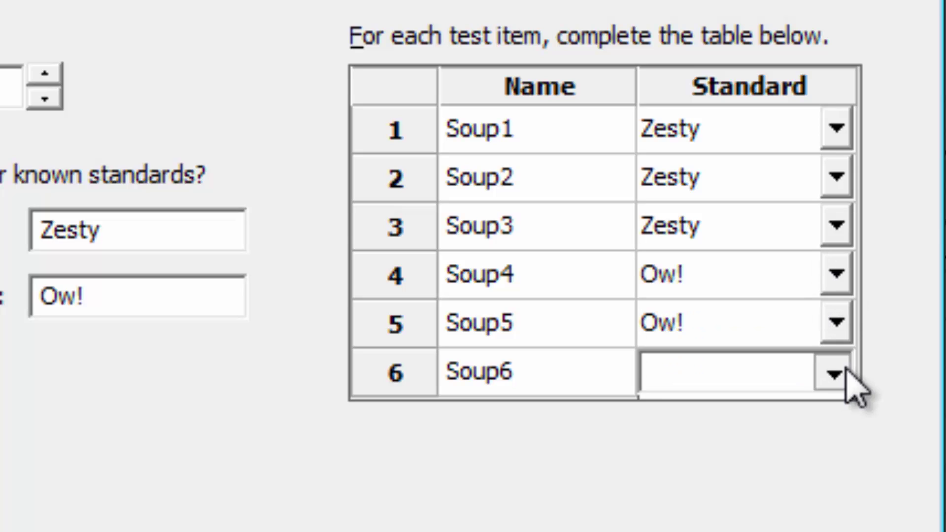
click(819, 433)
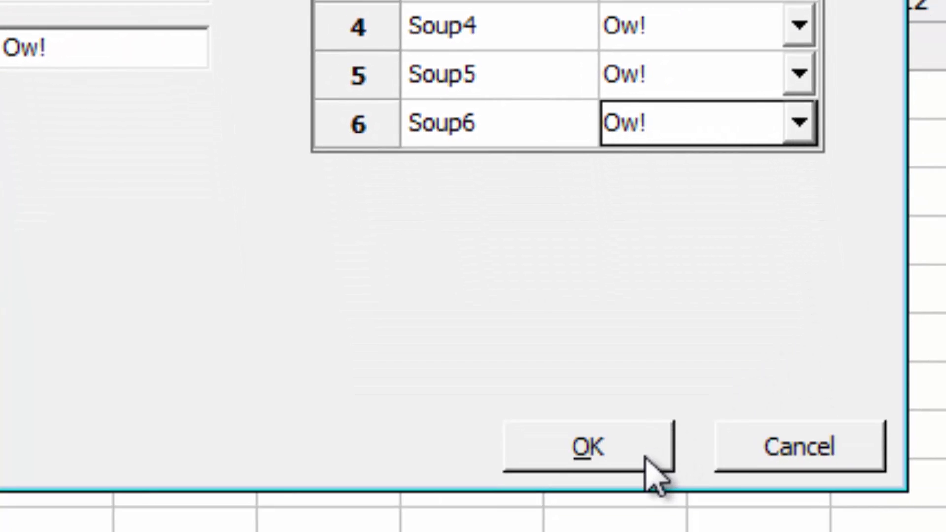
click(646, 458)
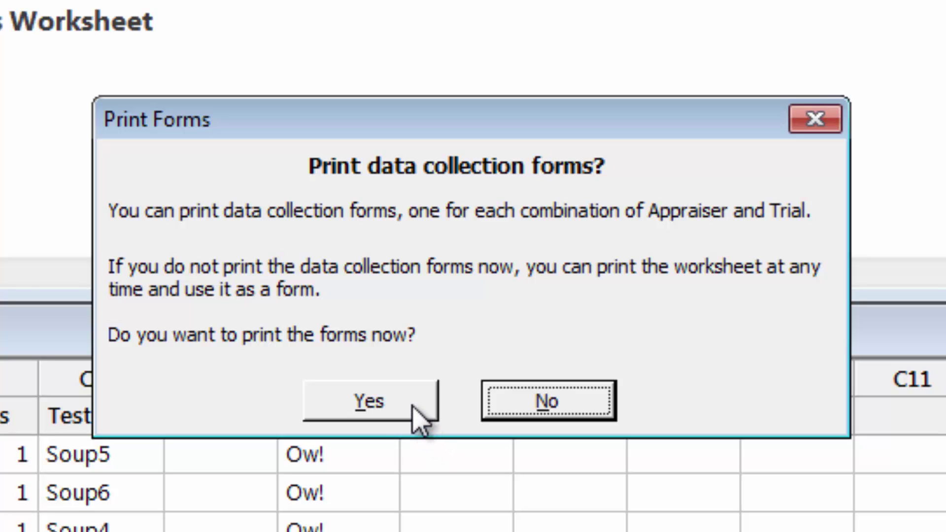
Step: Answer the print-forms prompt and paste the Zesty!/Ow! ratings into the Results column from row 1
click(414, 407)
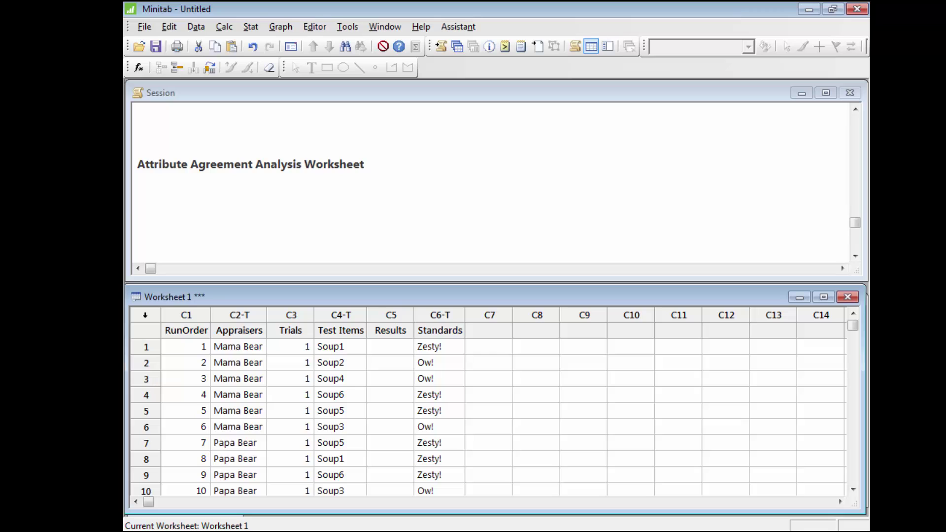
click(397, 347)
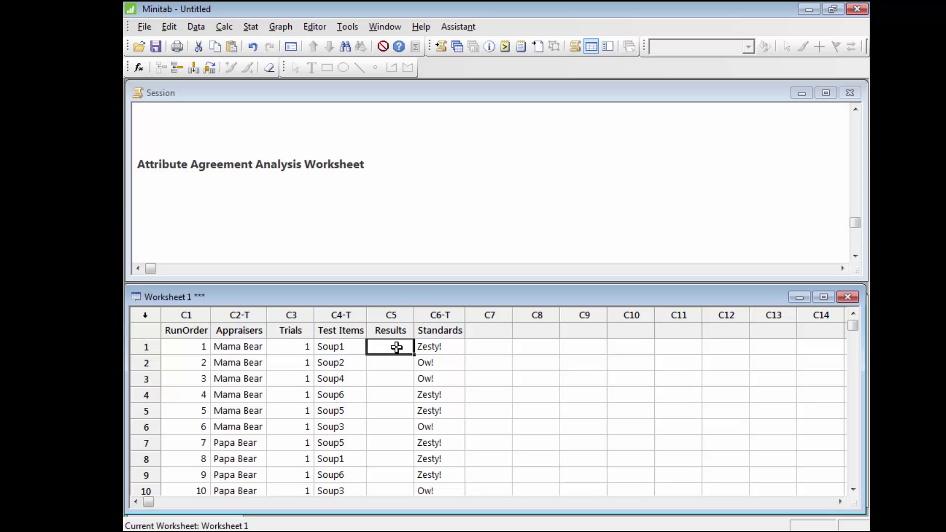
key(ctrl+v)
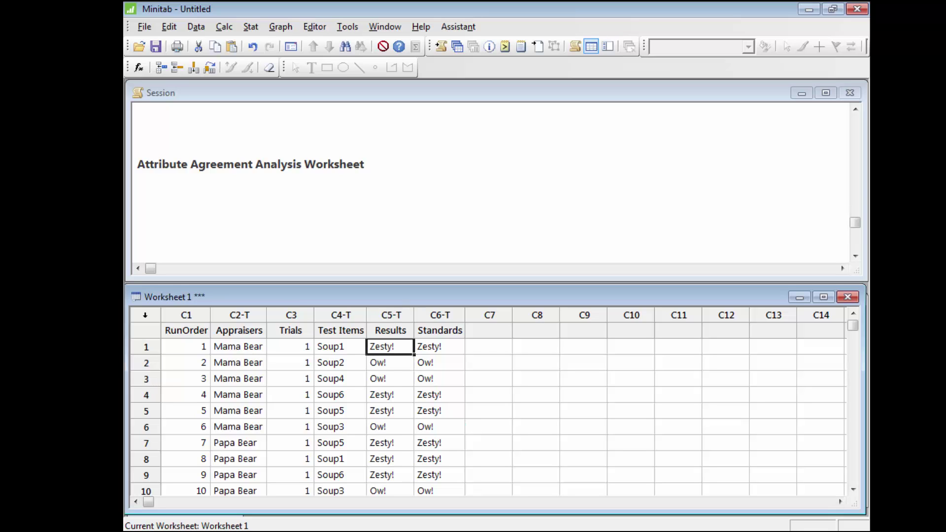
click(450, 28)
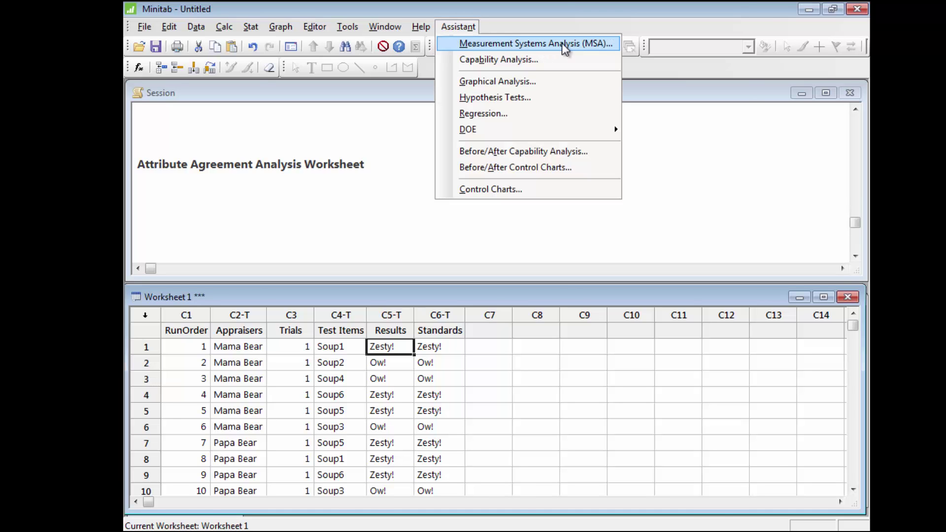
Step: Start Attribute Agreement Analysis using the Appraisers, Test Items, Results and Standards columns
click(562, 44)
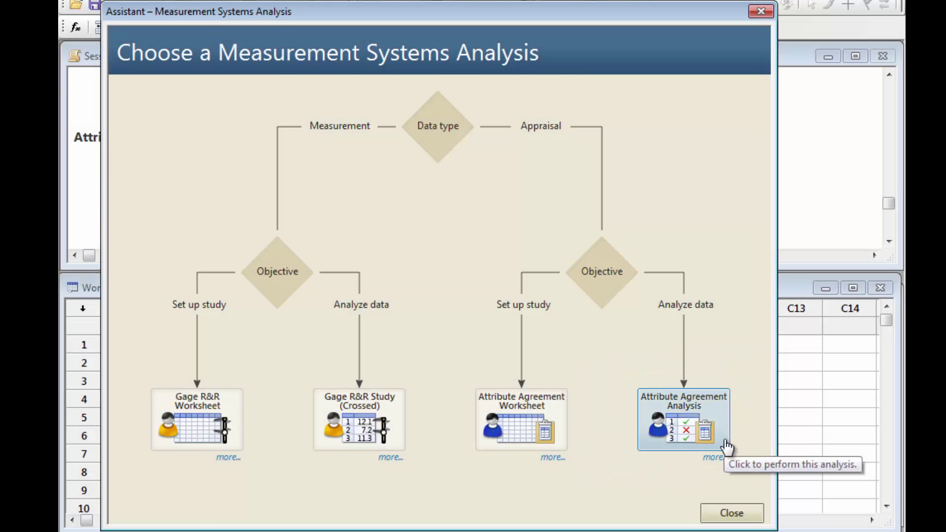
click(727, 447)
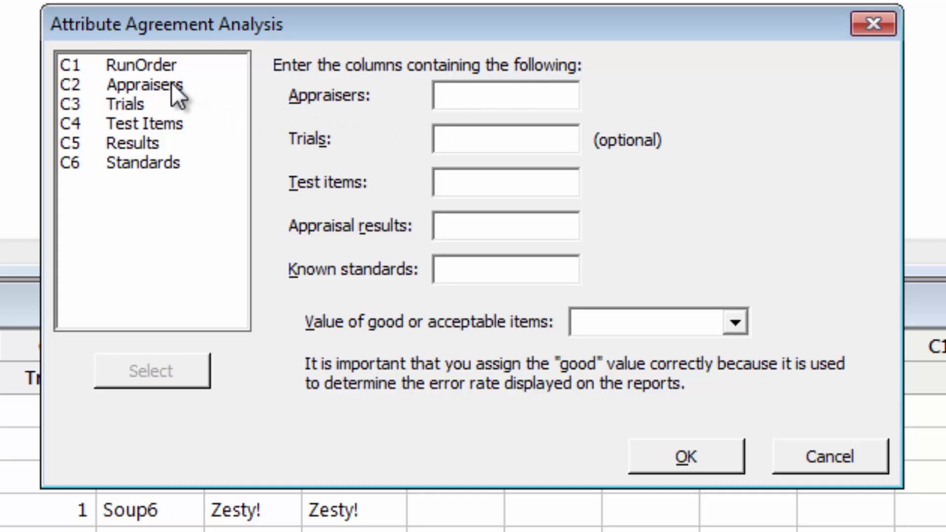
double_click(171, 84)
click(470, 192)
double_click(170, 122)
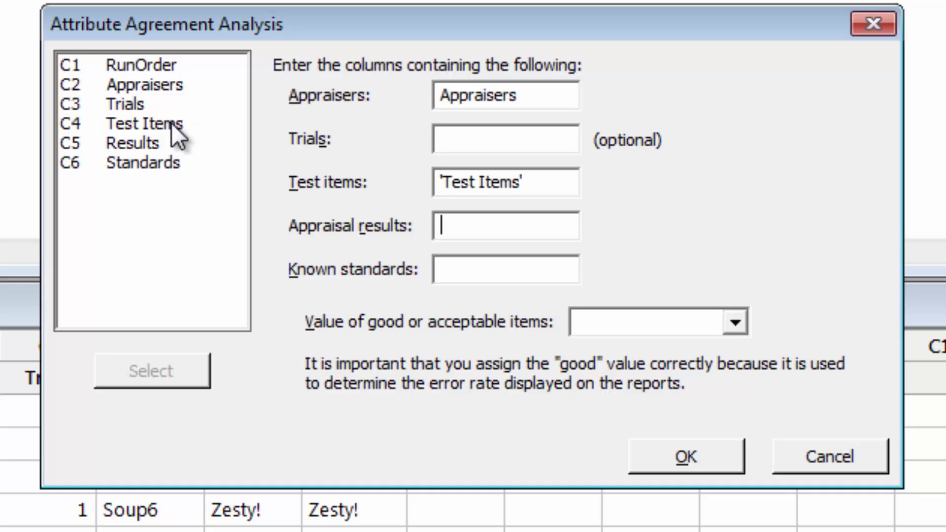
double_click(153, 144)
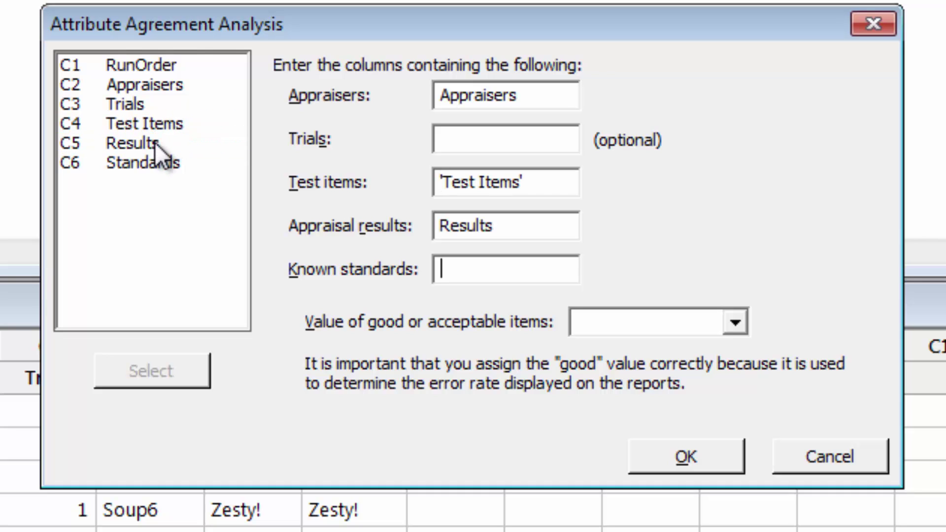
double_click(153, 167)
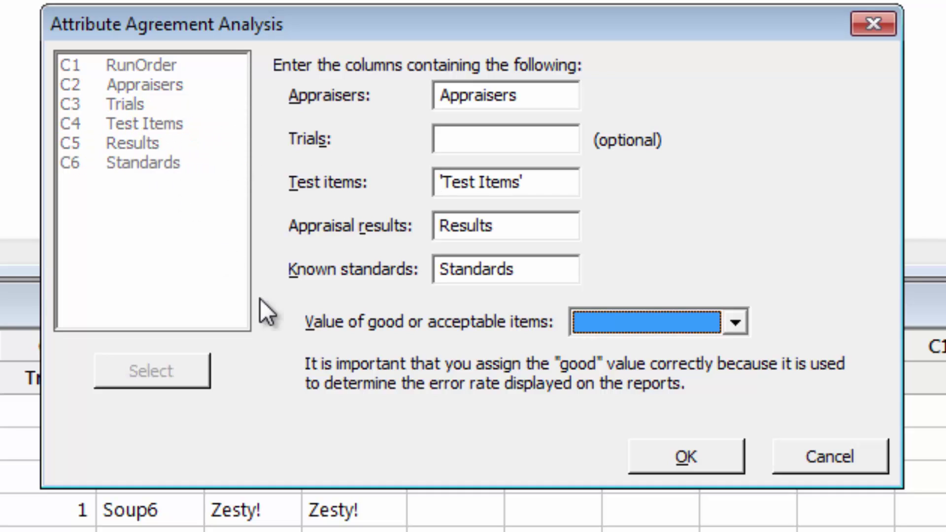
Step: Set Zesty! as the good value and run the analysis to produce the Accuracy Report
click(736, 324)
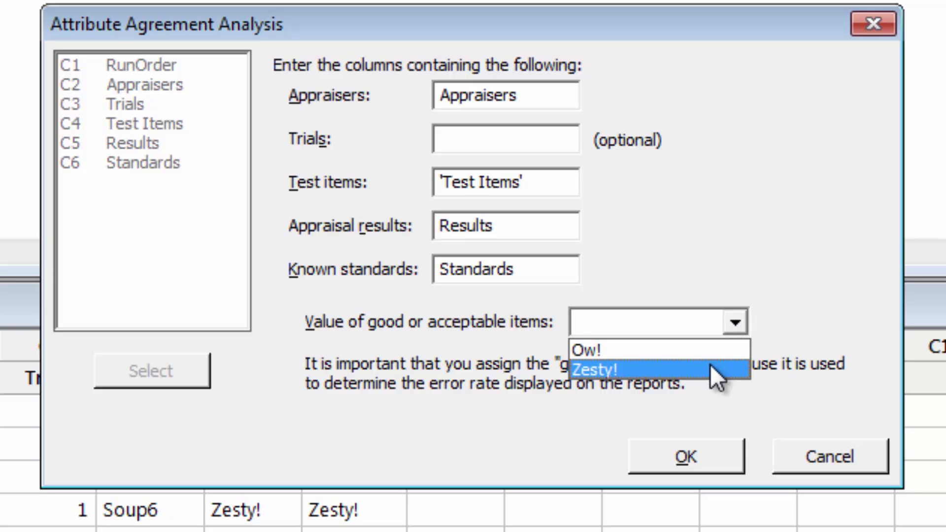
click(710, 365)
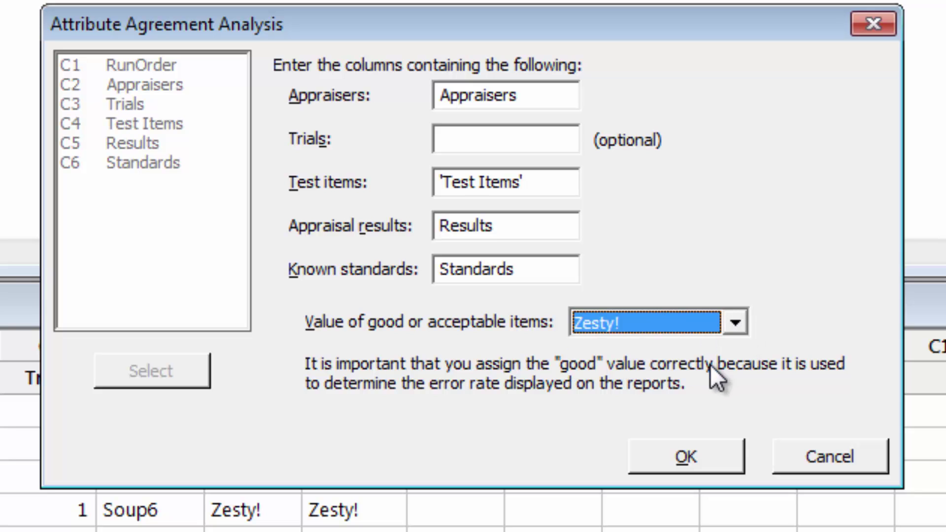
click(705, 450)
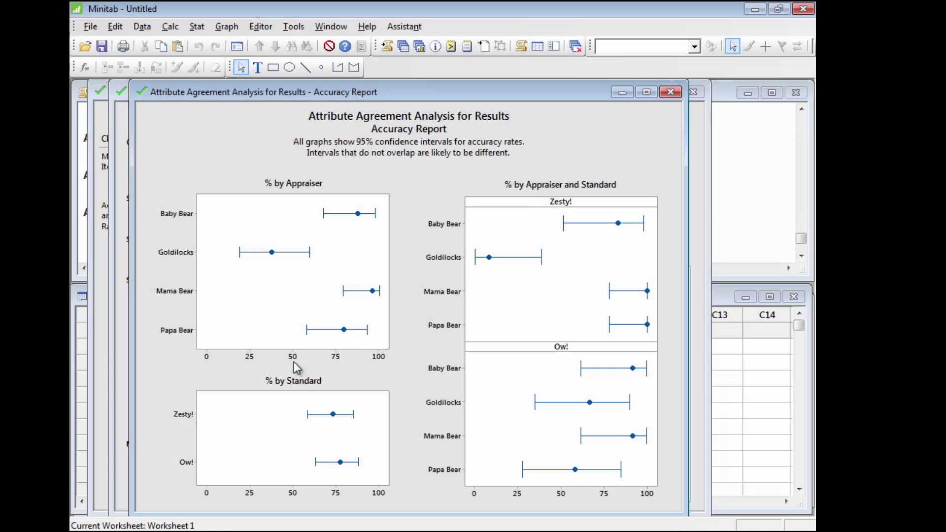
click(404, 26)
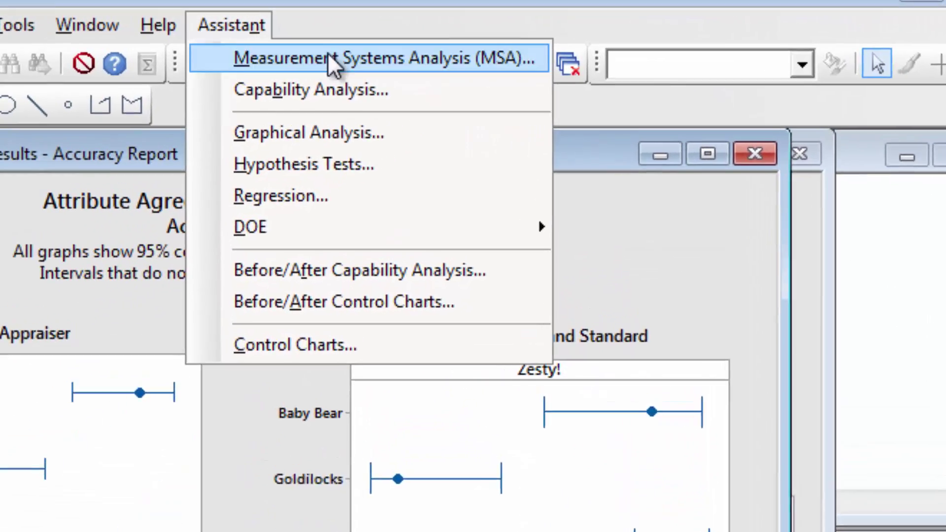